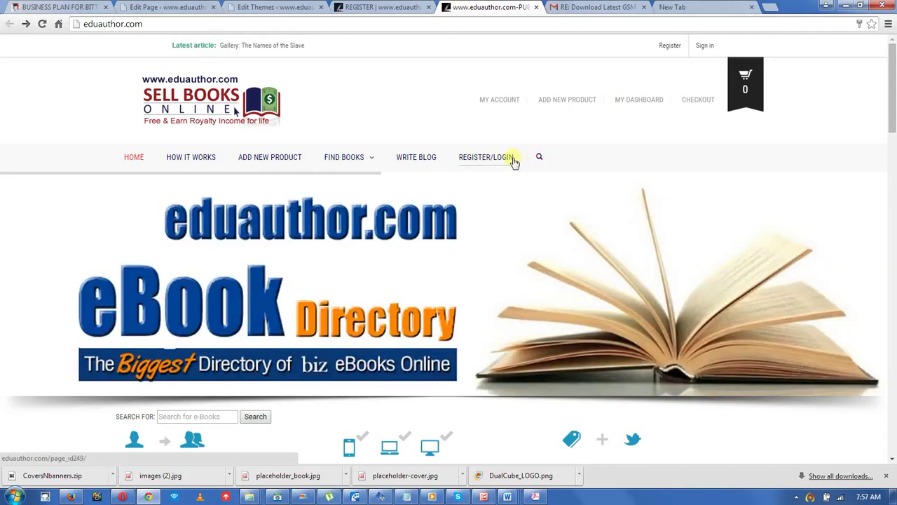
Register a new eduauthor.com account with email and password, applying as a vendor and accepting the terms
{"action": "left_click", "coordinate": [514, 161]}
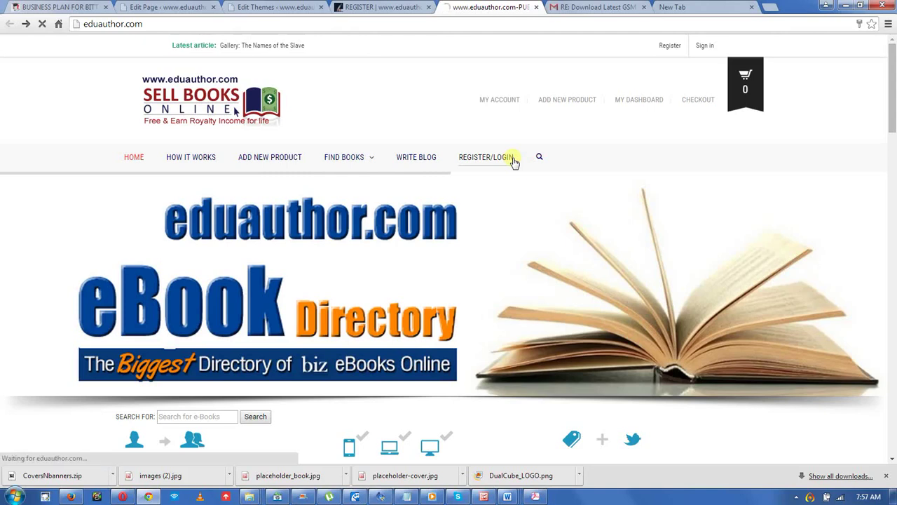
{"action": "left_click", "coordinate": [390, 13]}
{"action": "left_click", "coordinate": [534, 289]}
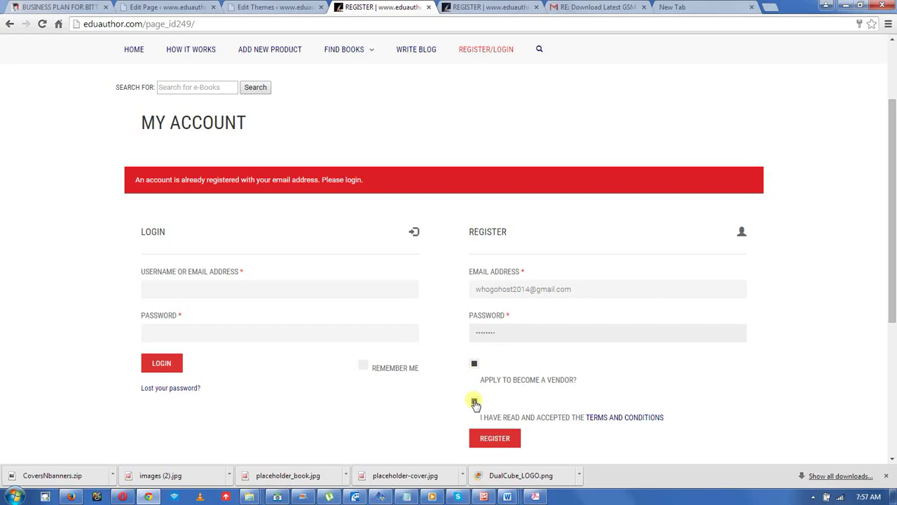
{"action": "left_click", "coordinate": [495, 438]}
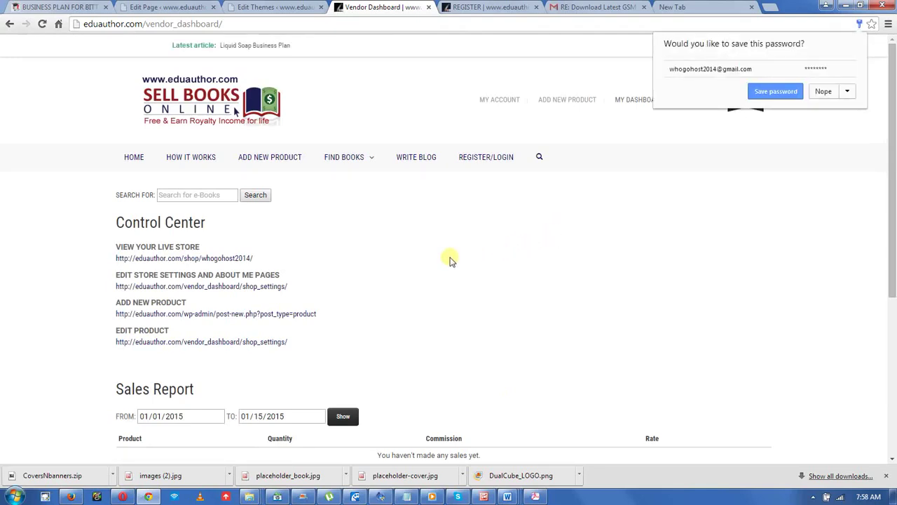
{"action": "left_click", "coordinate": [404, 262]}
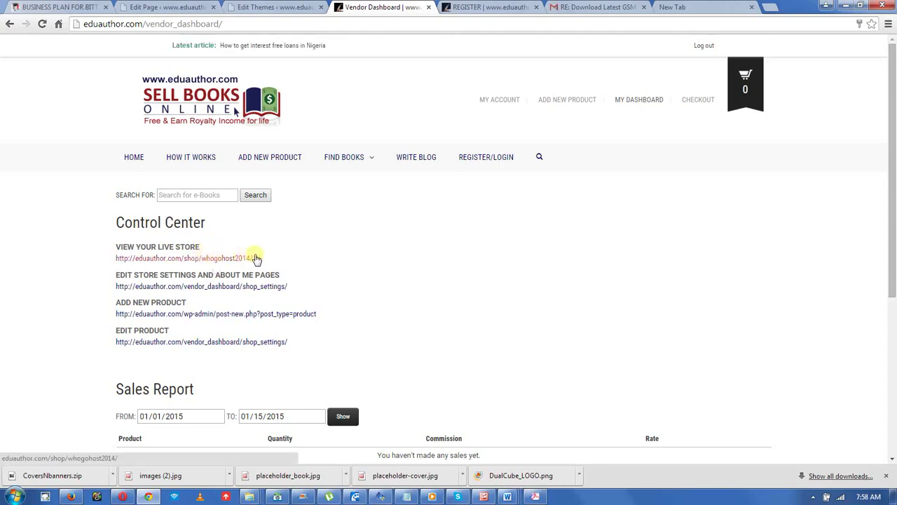
{"action": "left_click_drag", "start_coordinate": [256, 260], "coordinate": [118, 262]}
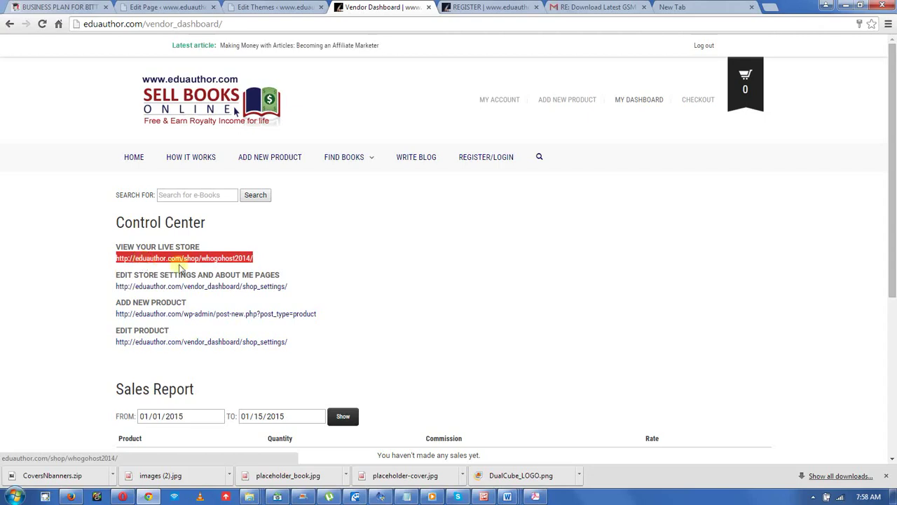
Open the Edit Store Settings link in a new tab and close the Windows colour-scheme dialog
{"action": "left_click", "coordinate": [286, 279]}
{"action": "left_click_drag", "start_coordinate": [287, 279], "coordinate": [112, 274]}
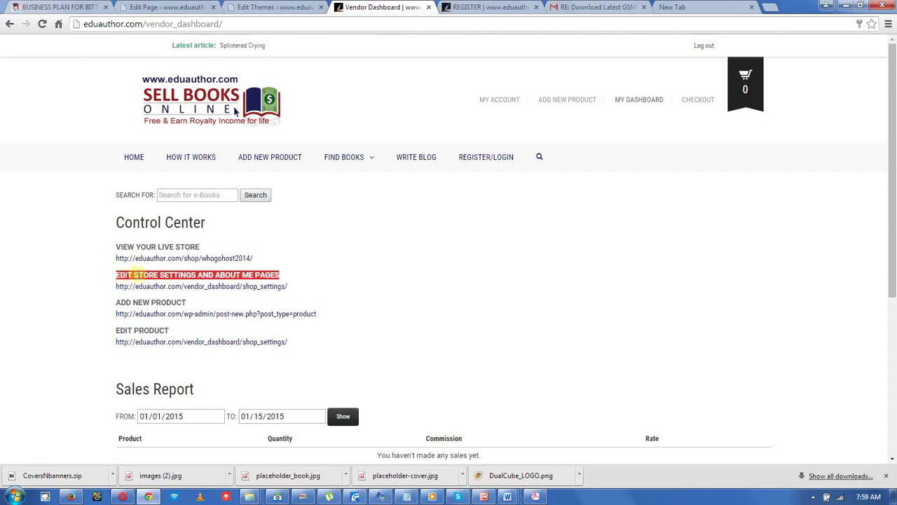
{"action": "right_click", "coordinate": [167, 290]}
{"action": "left_click", "coordinate": [199, 295]}
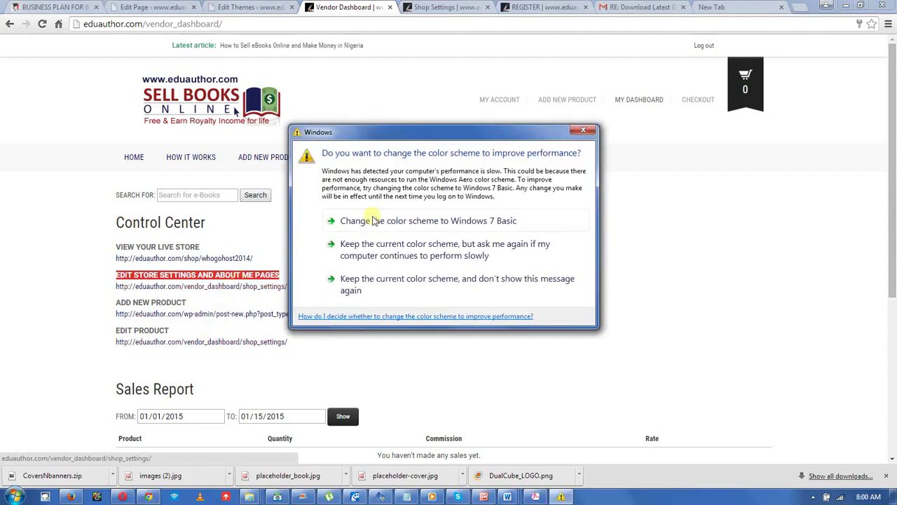
{"action": "left_click", "coordinate": [584, 129]}
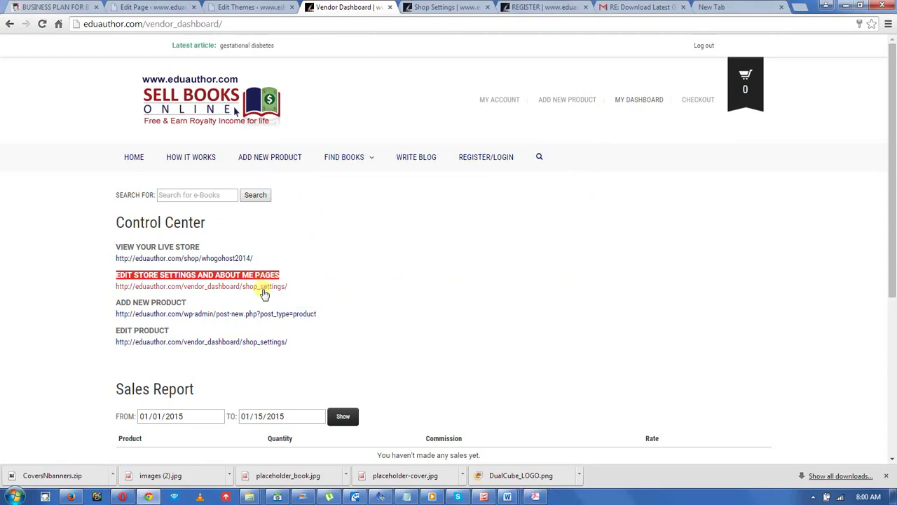
Bring up the Shop Settings tab with its empty PayPal and Shop Name fields
{"action": "left_click", "coordinate": [431, 7]}
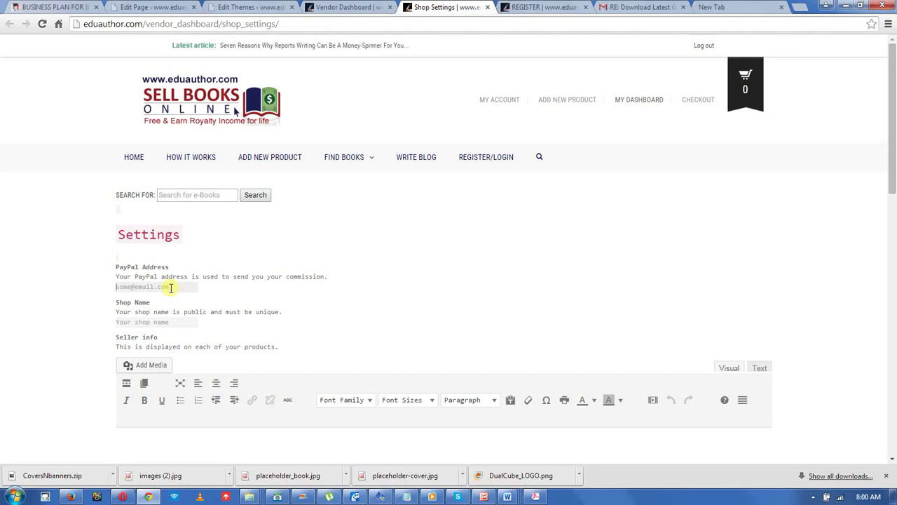
{"action": "left_click", "coordinate": [170, 288]}
{"action": "left_click", "coordinate": [169, 323]}
{"action": "left_click", "coordinate": [341, 7]}
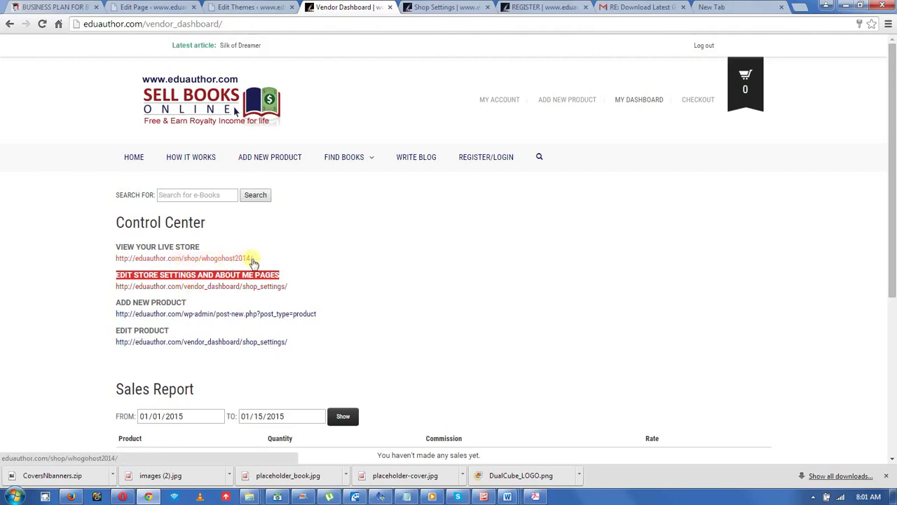
{"action": "left_click", "coordinate": [434, 9]}
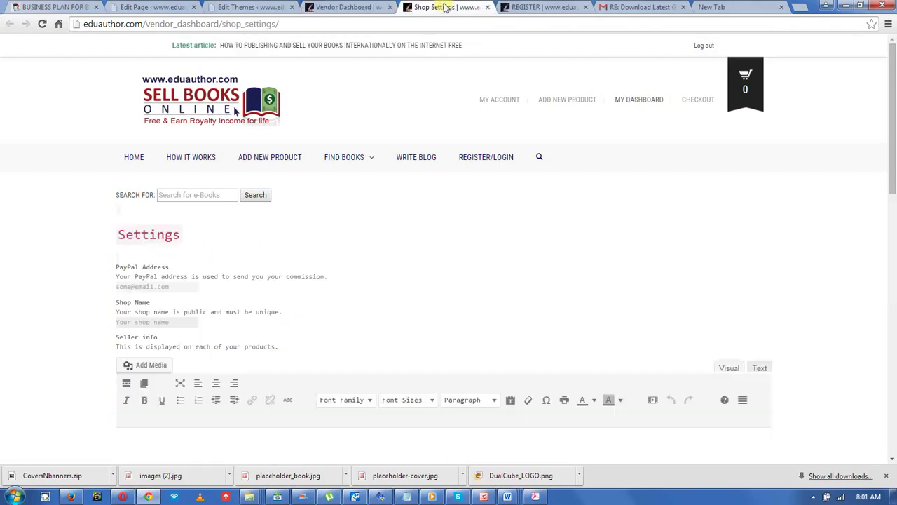
{"action": "left_click", "coordinate": [162, 289]}
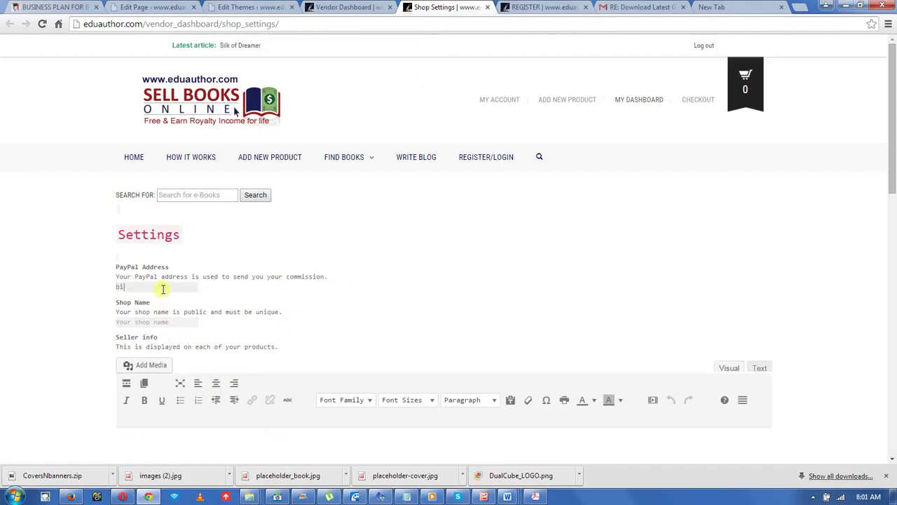
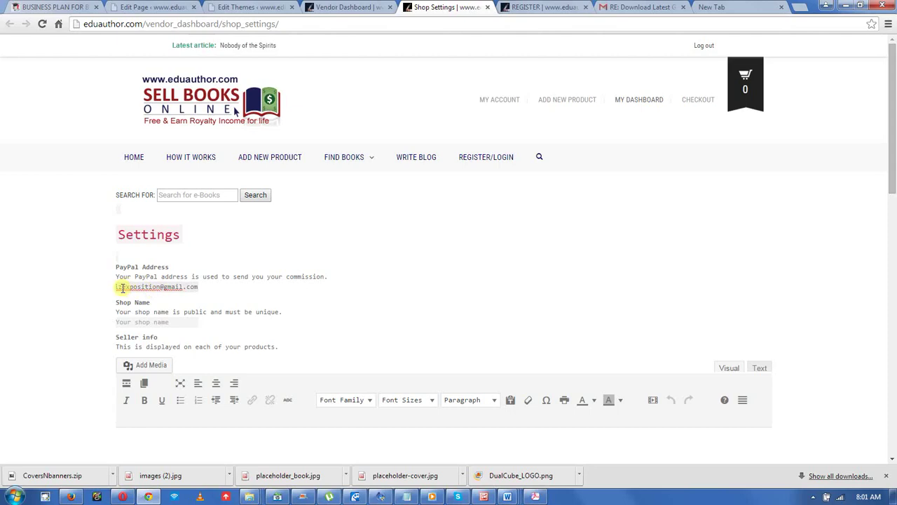
{"action": "left_click_drag", "start_coordinate": [162, 288], "coordinate": [72, 288]}
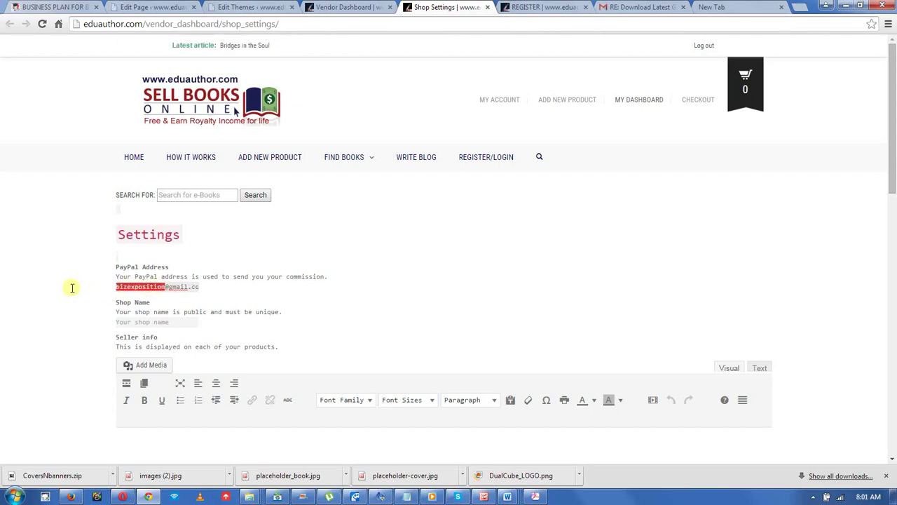
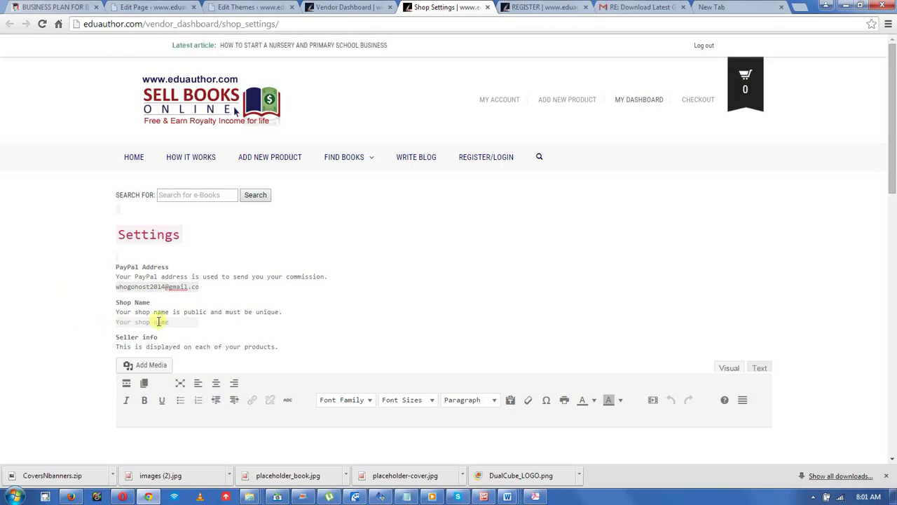
Set the Shop Name to bizbooks
{"action": "left_click", "coordinate": [159, 321]}
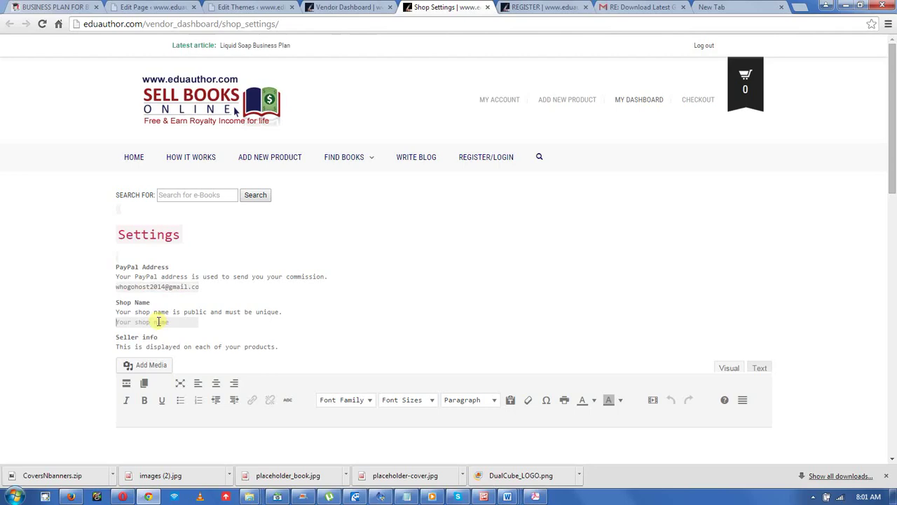
{"action": "type", "text": "m"}
{"action": "key", "text": "BackSpace"}
{"action": "type", "text": "bizbooks"}
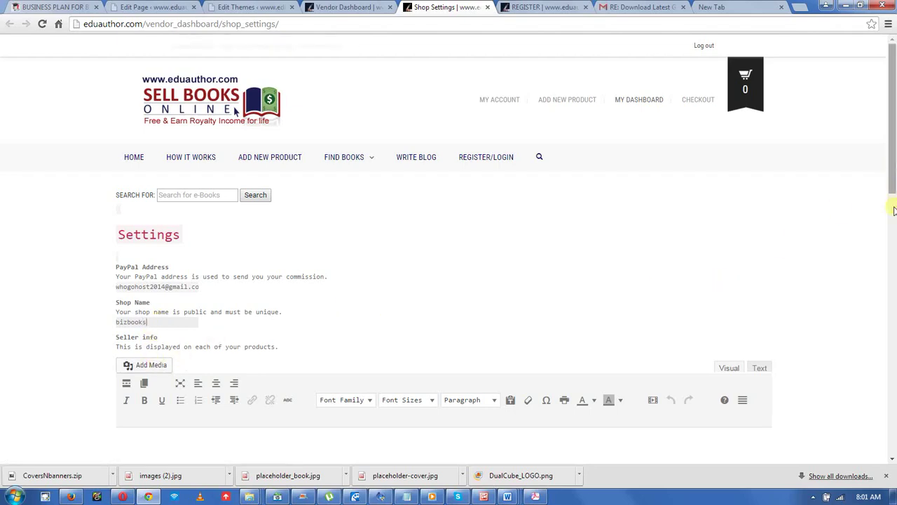
Write Seller info: business consultant offering Business Ideas incubation, specialised in small-scale business start-ups
{"action": "left_click_drag", "start_coordinate": [893, 177], "coordinate": [894, 237]}
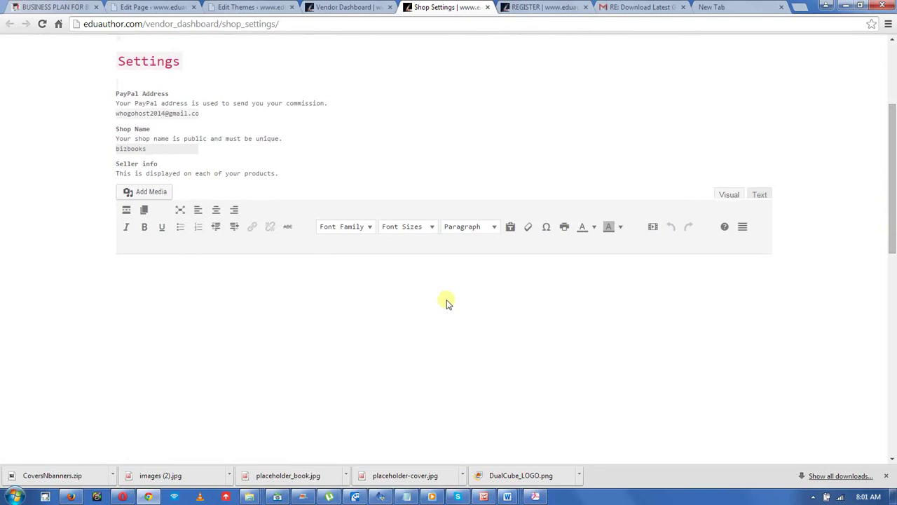
{"action": "type", "text": "I am a consultant"}
{"action": "left_click", "coordinate": [144, 266]}
{"action": "type", "text": "business "}
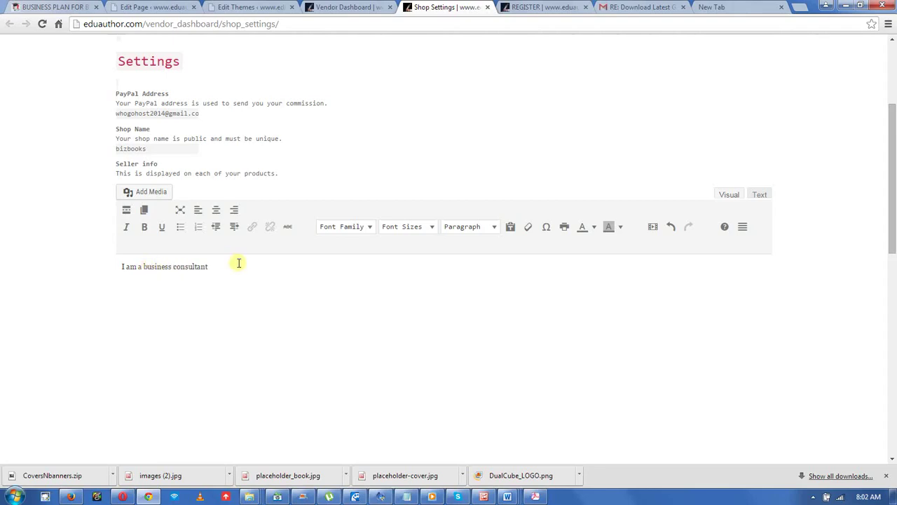
{"action": "type", "text": " with Business"}
{"action": "type", "text": "Ideas I"}
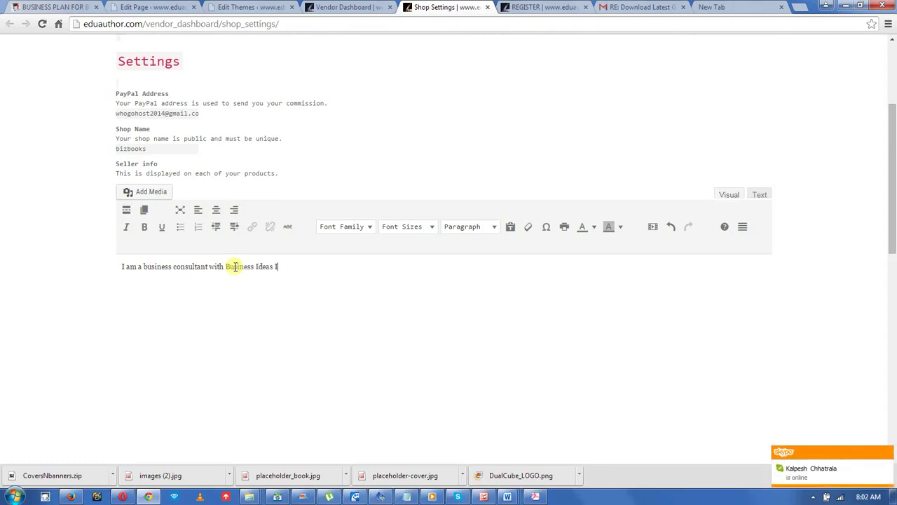
{"action": "type", "text": "deas inc"}
{"action": "type", "text": "ubation Serv"}
{"action": "type", "text": "ices. Speciali"}
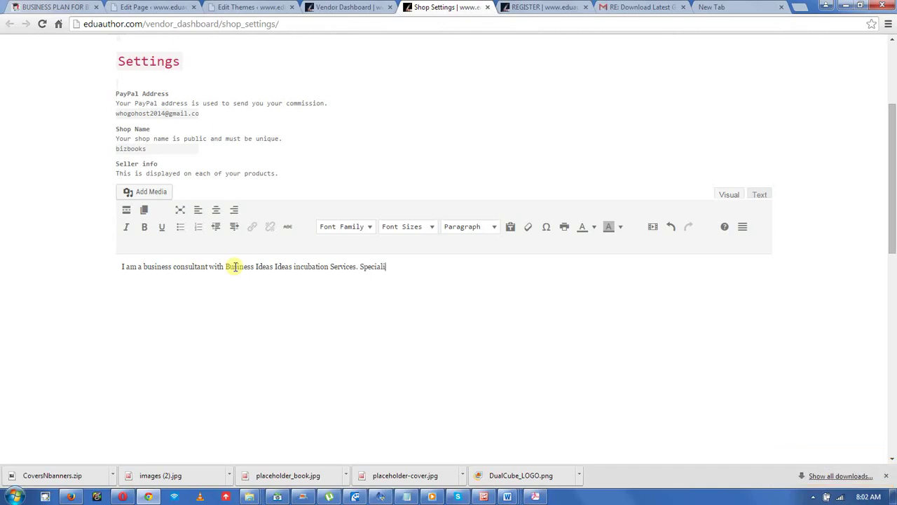
{"action": "type", "text": "zed on"}
{"action": "type", "text": " sma"}
{"action": "type", "text": "ll sc"}
{"action": "type", "text": "all"}
{"action": "type", "text": " b"}
{"action": "type", "text": "usiness s"}
{"action": "type", "text": "tart-"}
{"action": "type", "text": "up a"}
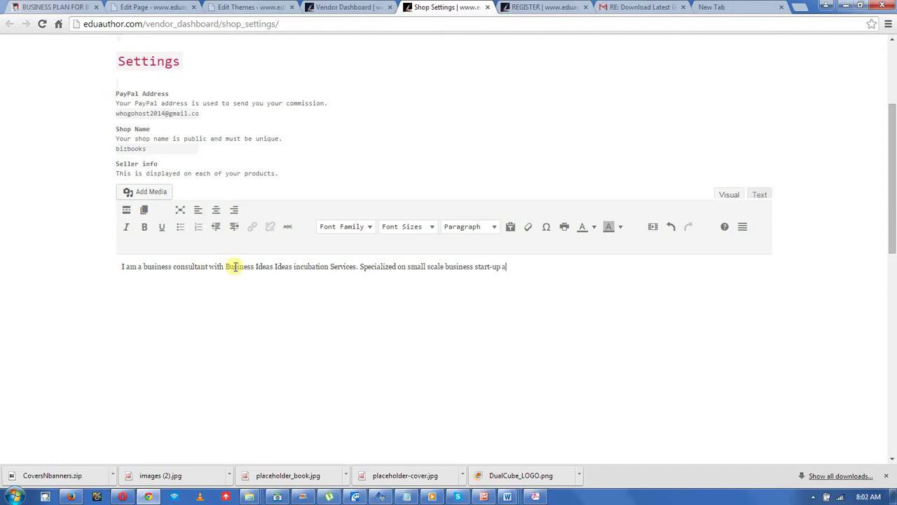
{"action": "type", "text": "nd promotion"}
Describe the shop as offering books to help you start and run a profitable business
{"action": "left_click_drag", "start_coordinate": [892, 223], "coordinate": [887, 320]}
{"action": "type", "text": "I"}
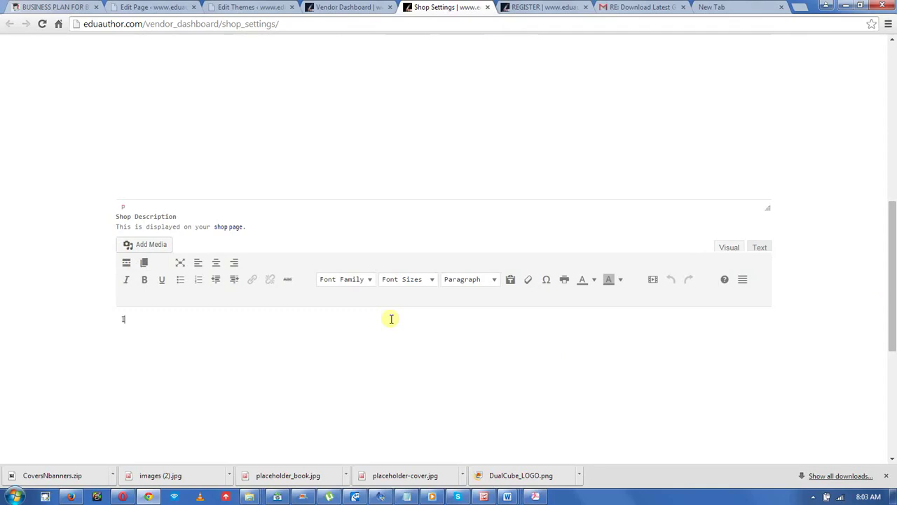
{"action": "type", "text": "n this shop you"}
{"action": "type", "text": " will "}
{"action": "type", "text": "find verities "}
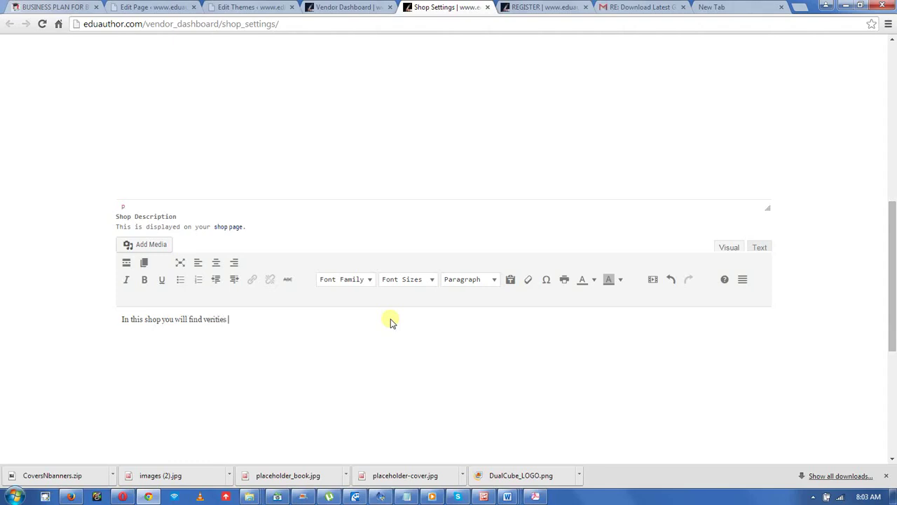
{"action": "type", "text": "of b"}
{"action": "type", "text": "ooks "}
{"action": "type", "text": "that will "}
{"action": "type", "text": "hel"}
{"action": "type", "text": "l"}
{"action": "type", "text": "p you s"}
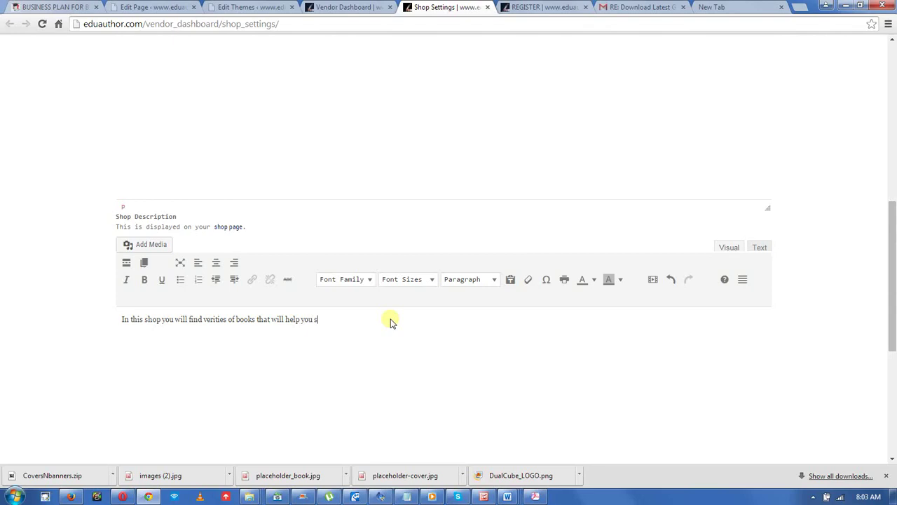
{"action": "type", "text": "tart and runb"}
{"action": "type", "text": " profita"}
{"action": "type", "text": "ble busin"}
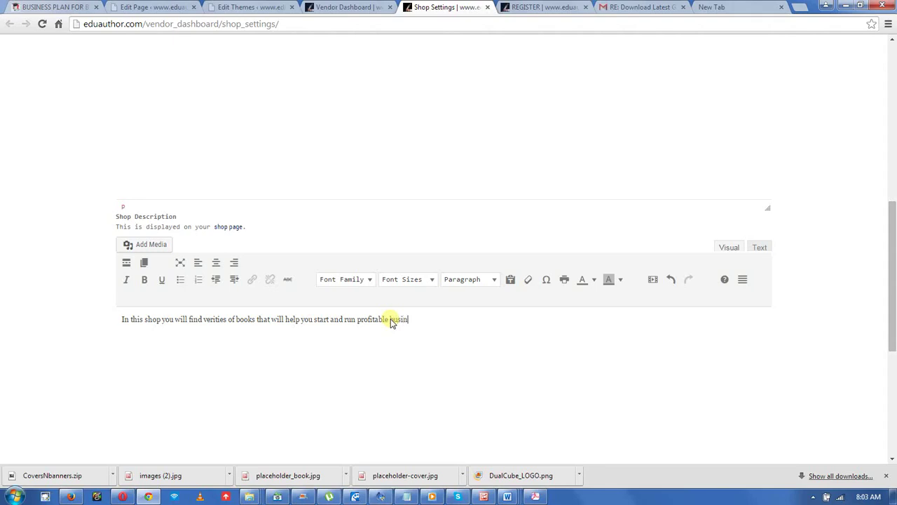
{"action": "type", "text": "ess"}
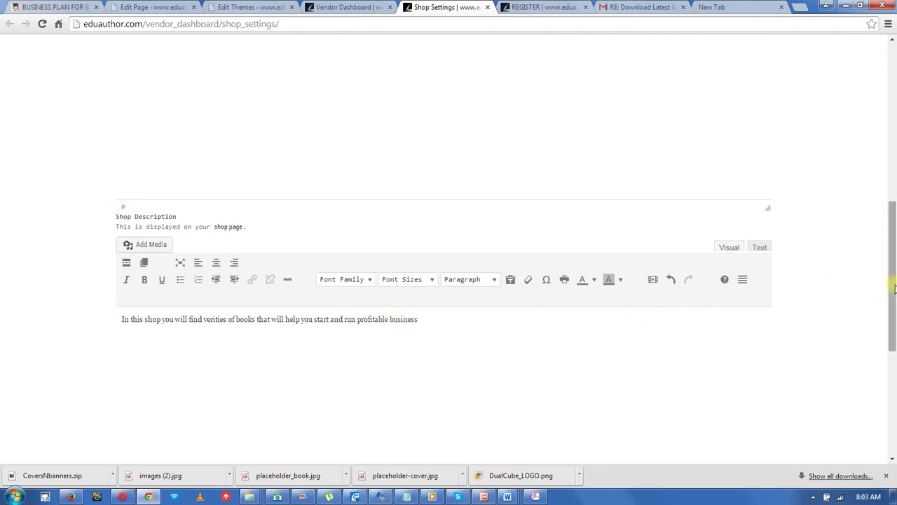
Save the shop settings from the bottom of the form
{"action": "mouse_move", "coordinate": [890, 280]}
{"action": "left_mouse_down"}
{"action": "mouse_move", "coordinate": [889, 357]}
{"action": "mouse_move", "coordinate": [894, 157]}
{"action": "mouse_move", "coordinate": [893, 373]}
{"action": "left_mouse_up"}
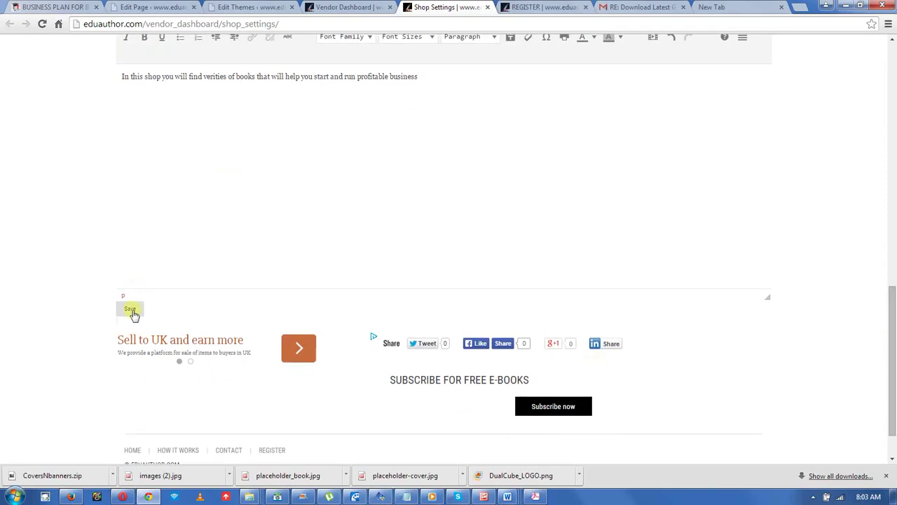
{"action": "left_click", "coordinate": [131, 310]}
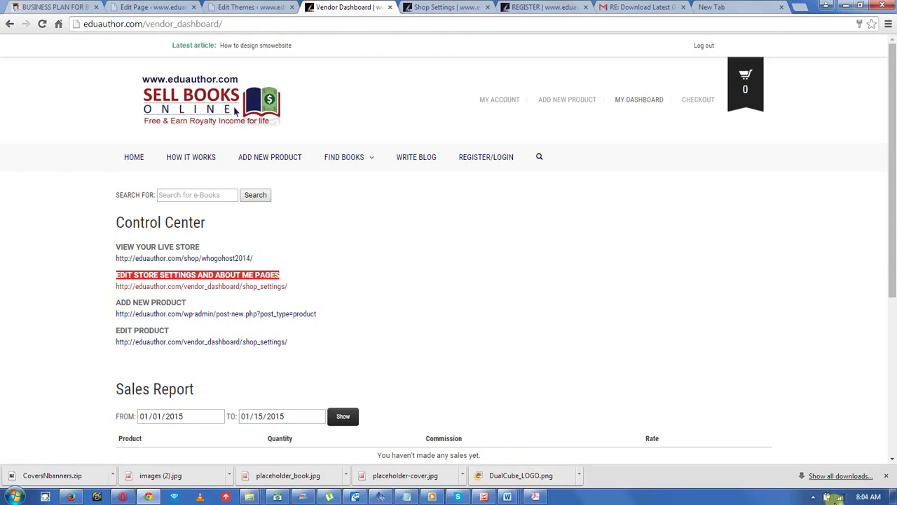
{"action": "left_click", "coordinate": [813, 496]}
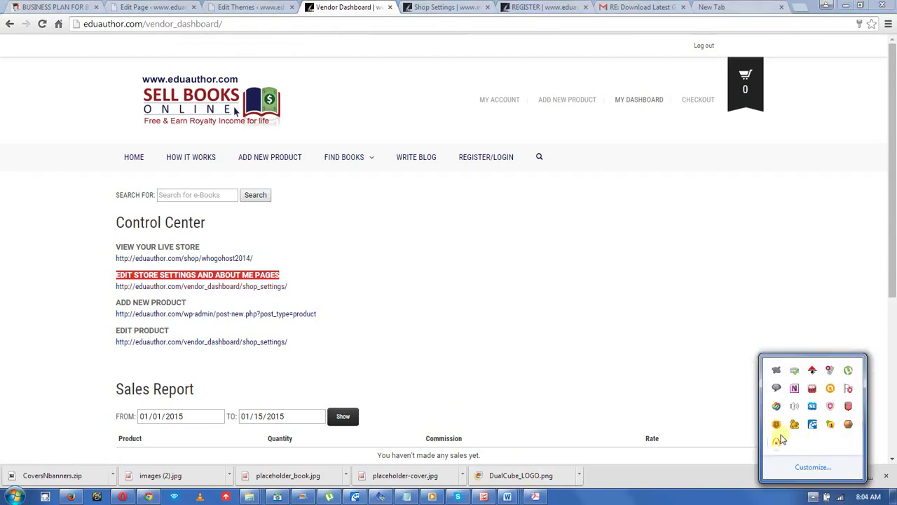